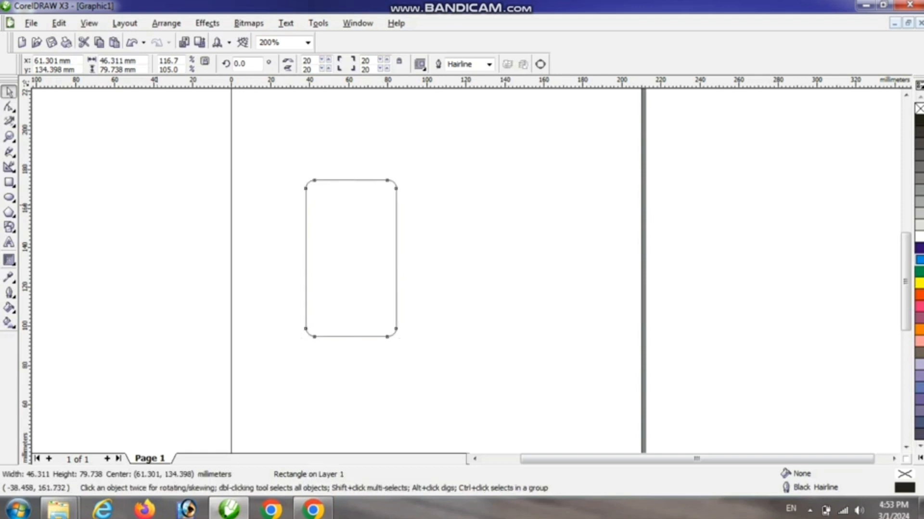
# Create a copy of the rounded rectangle rotated about its centre to about 347.9°
pyautogui.click(371, 231)
pyautogui.click(307, 225)
pyautogui.click(375, 239)
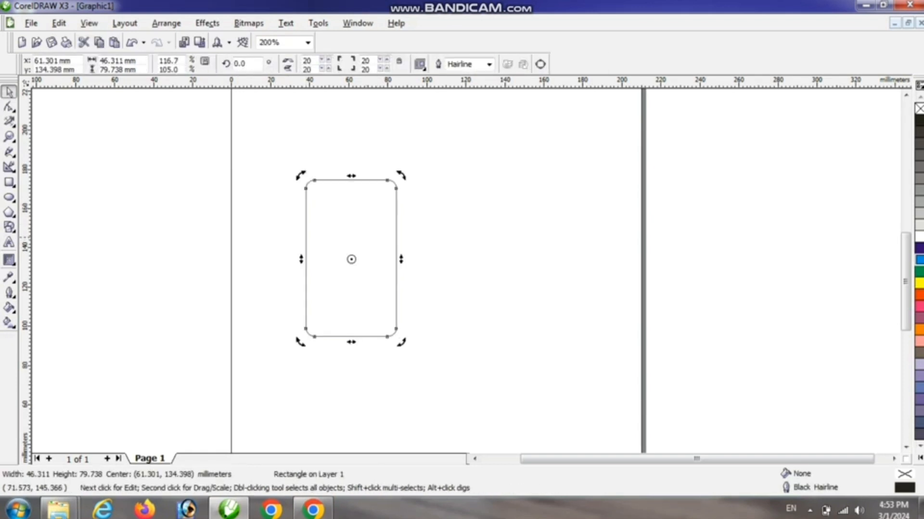
pyautogui.moveTo(402, 174); pyautogui.dragTo(417, 187)
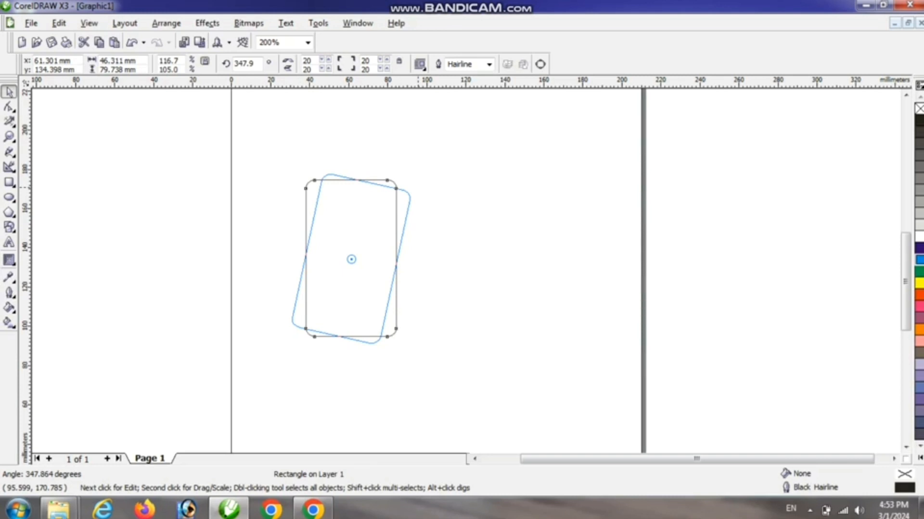
pyautogui.rightClick(418, 188)
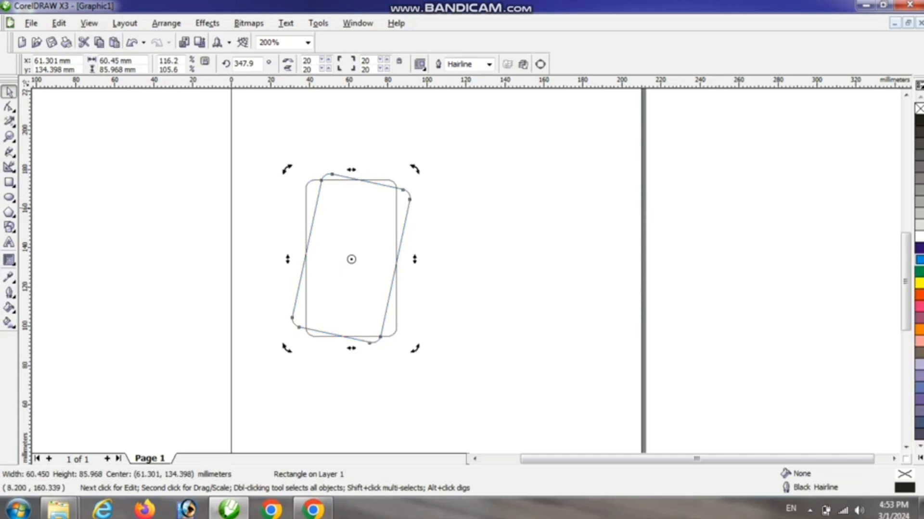
pyautogui.click(249, 208)
# Use Smart Fill to turn the narrow upper-left region between the two rectangles into a shape, and colour it green
pyautogui.click(315, 181)
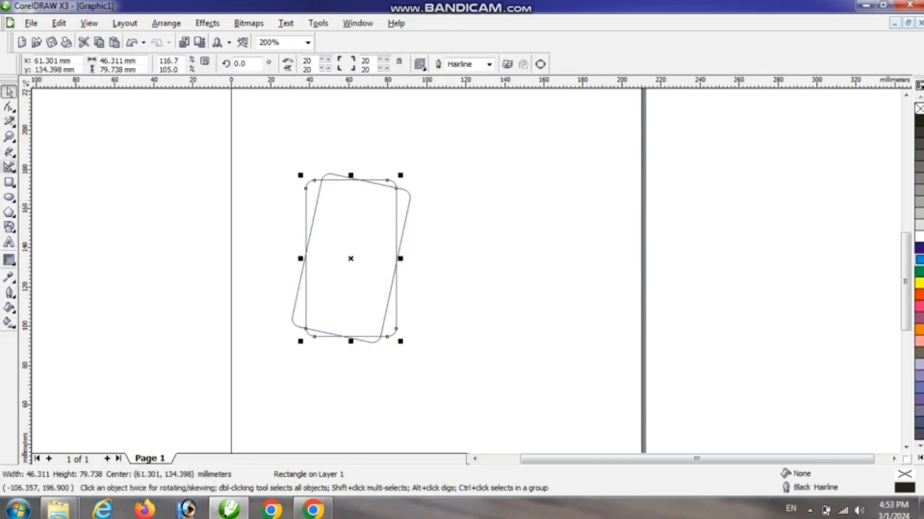
pyautogui.click(9, 167)
pyautogui.click(36, 174)
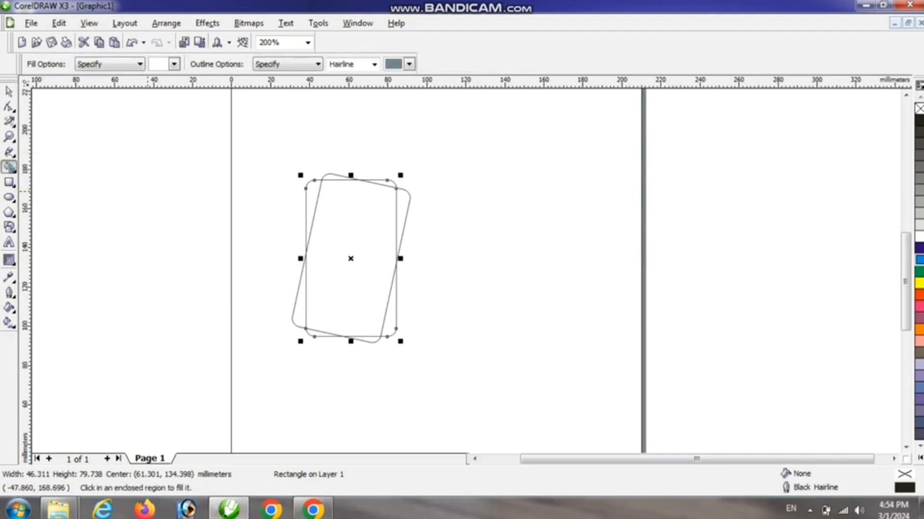
pyautogui.click(310, 201)
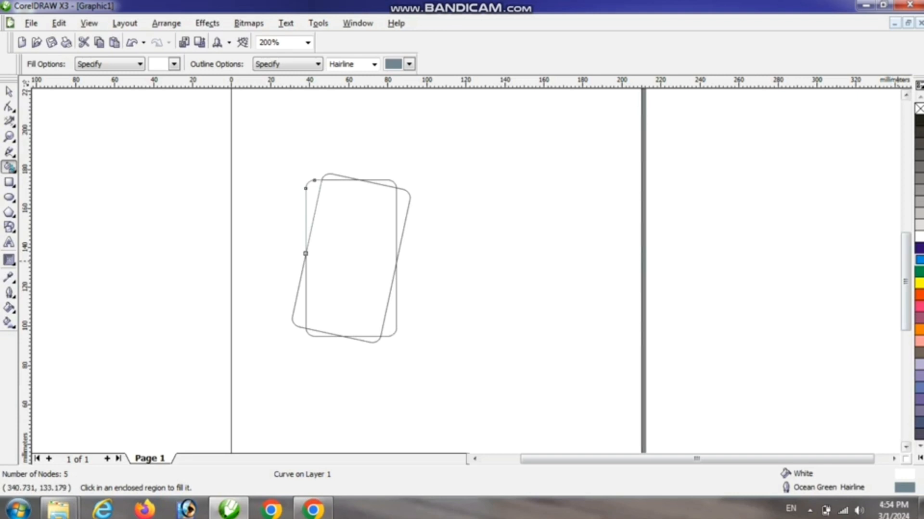
pyautogui.click(919, 271)
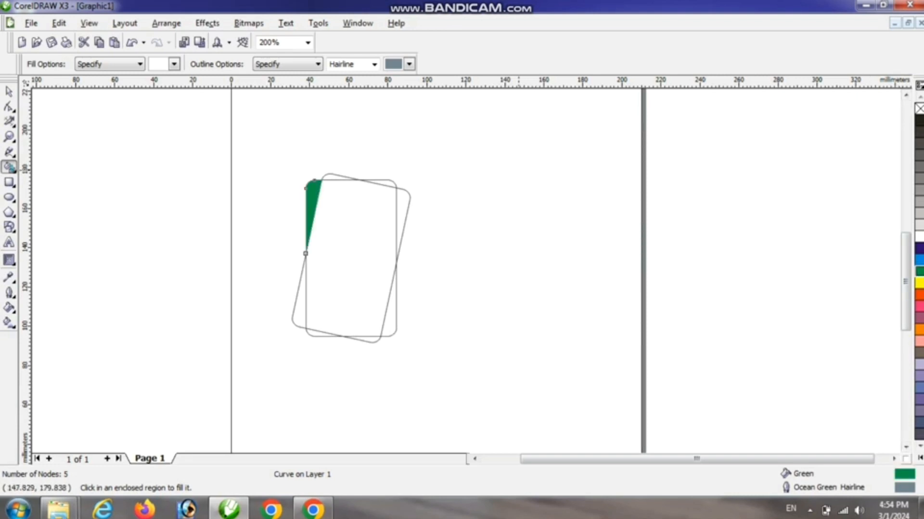
# Apply a linear fountain fill down the wedge, running from green at the top to orange-red toward the tip
pyautogui.click(9, 323)
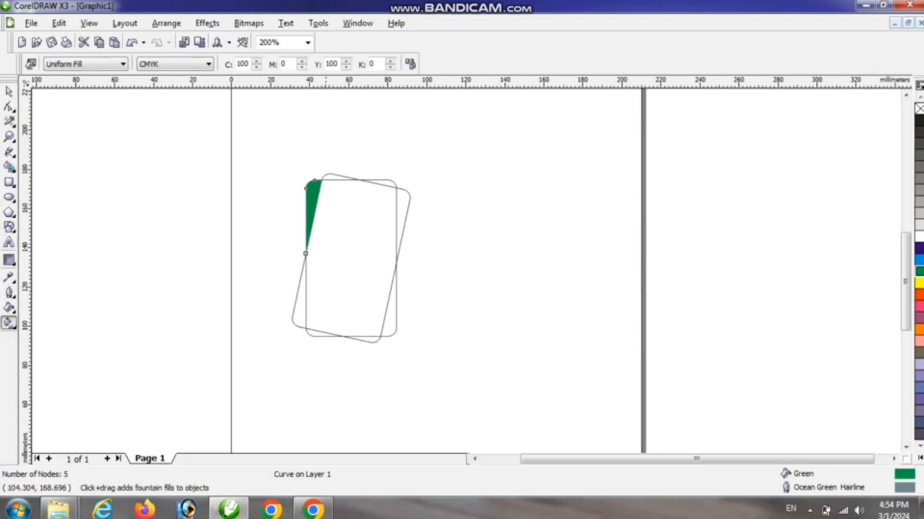
pyautogui.moveTo(311, 182); pyautogui.dragTo(306, 229)
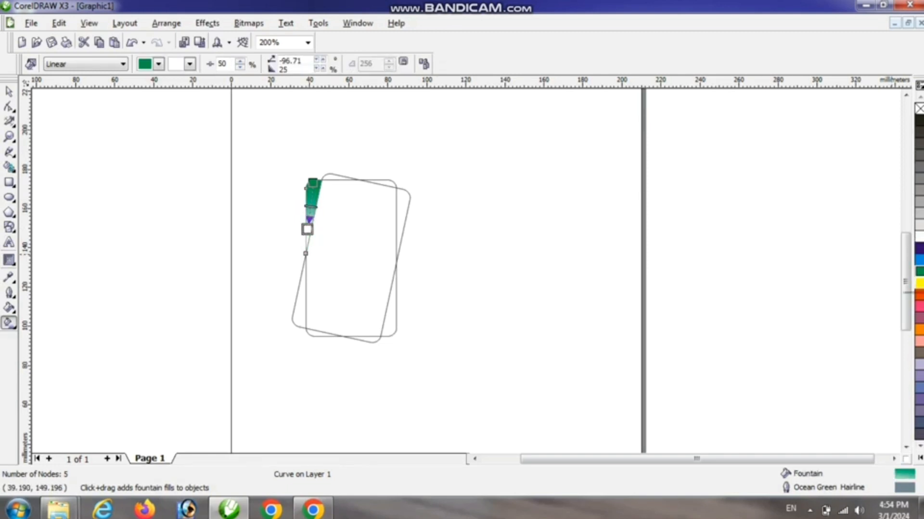
pyautogui.click(918, 294)
# Move the gradient's start above the wedge, recolour it dark blue, and shift the orange-red end up toward the wedge's middle
pyautogui.scroll(1, 299, 204)
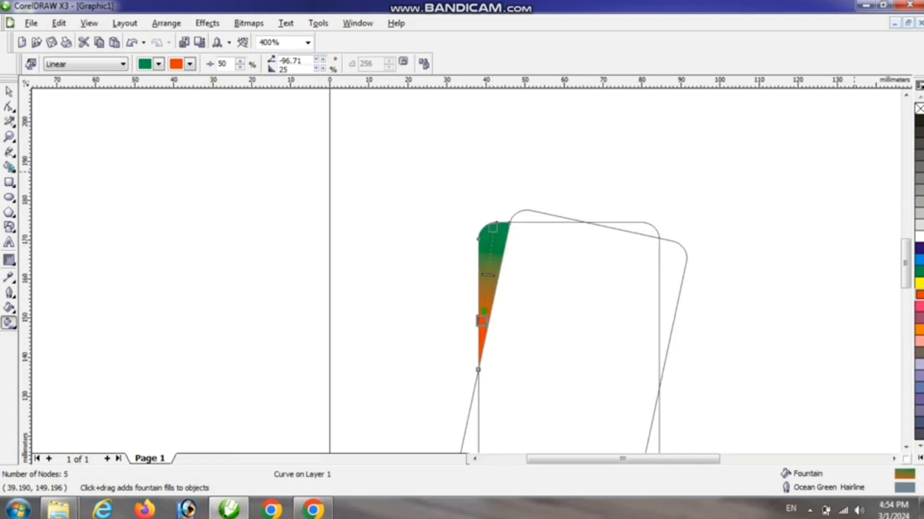
pyautogui.moveTo(492, 227); pyautogui.dragTo(497, 189)
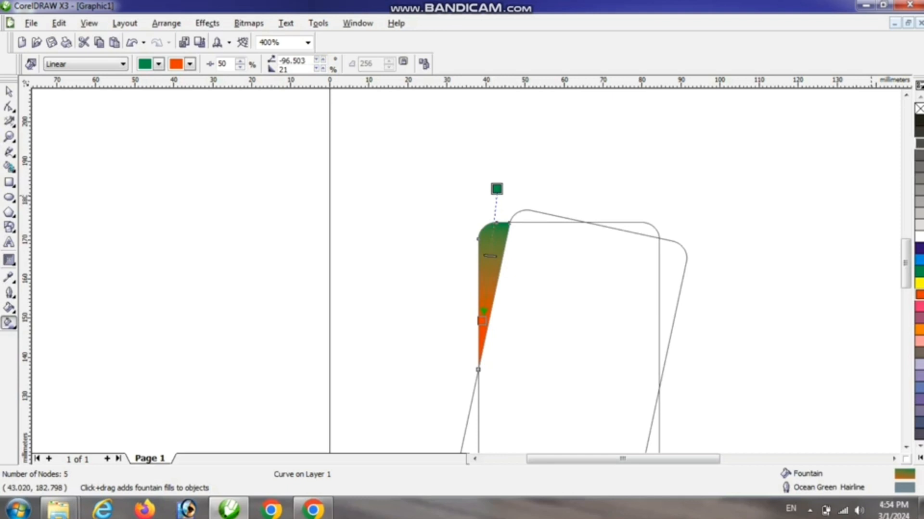
pyautogui.click(919, 121)
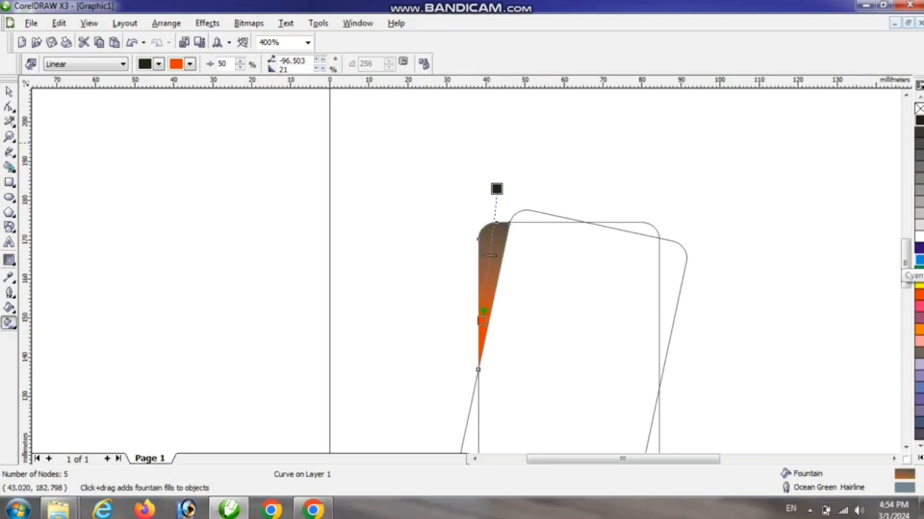
pyautogui.click(918, 248)
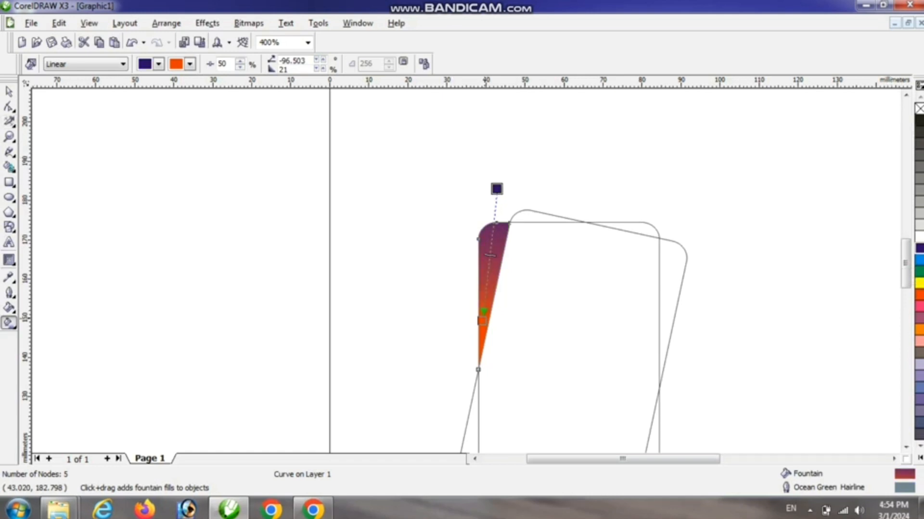
pyautogui.moveTo(481, 320); pyautogui.dragTo(485, 298)
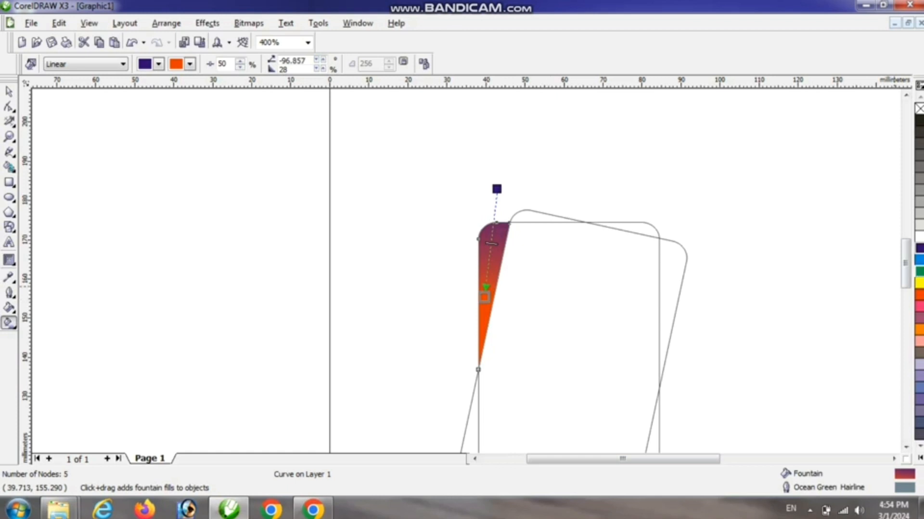
pyautogui.hotkey('ctrl', 'z')
pyautogui.press('Escape')
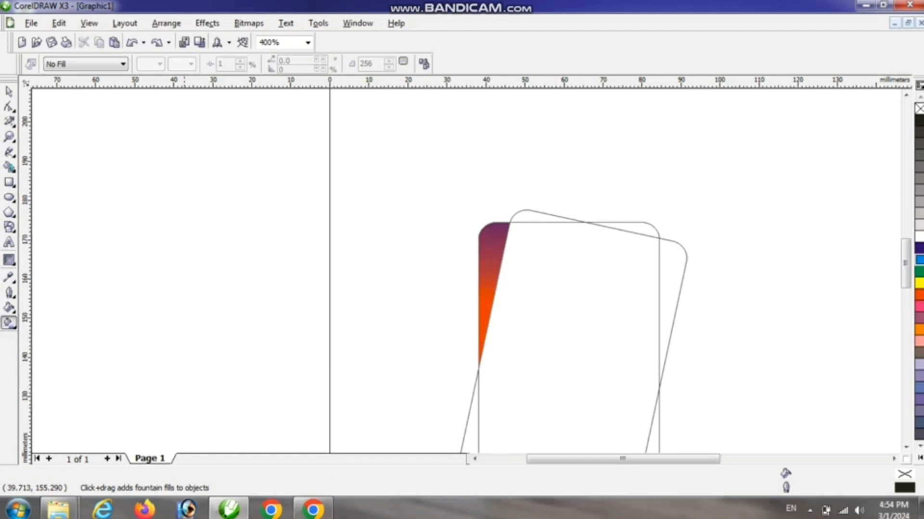
# Move the wedge's rotation centre to the middle of the rectangles and create a copy rotated to about 348.8°
pyautogui.press('space')
pyautogui.click(489, 284)
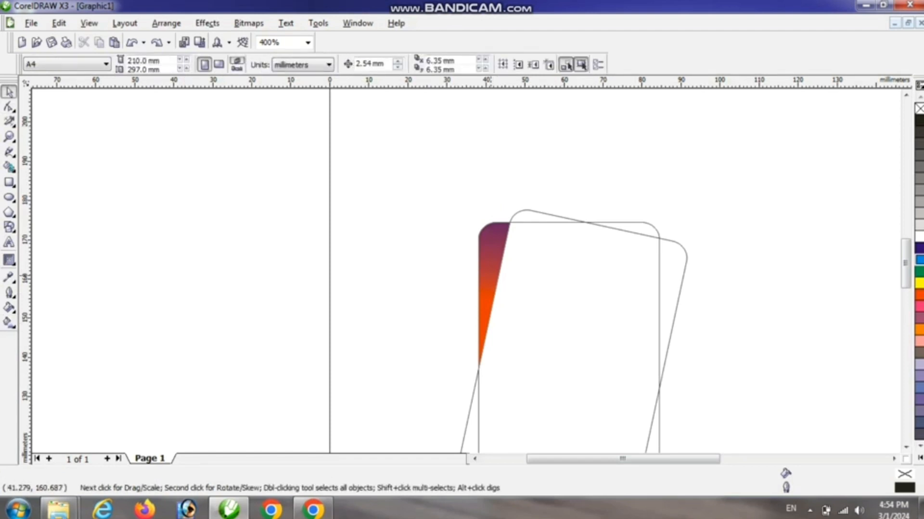
pyautogui.click(489, 284)
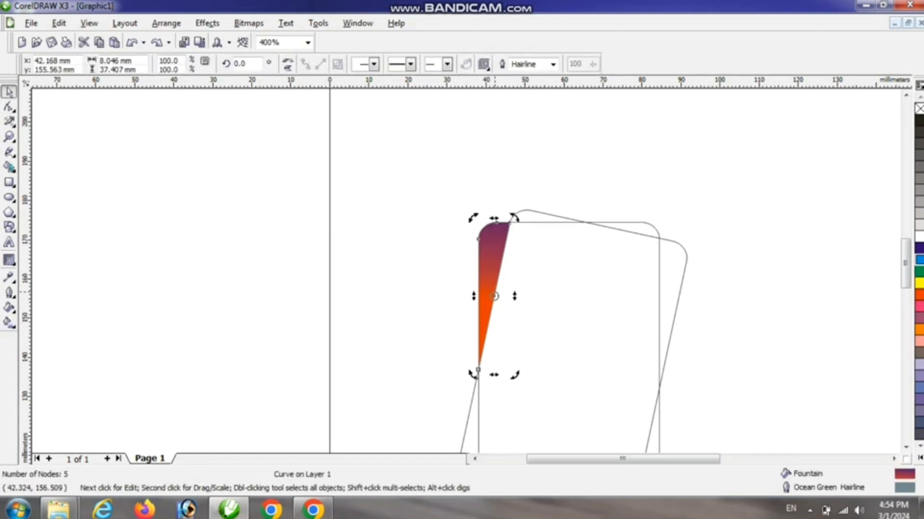
pyautogui.scroll(-1, 466, 271)
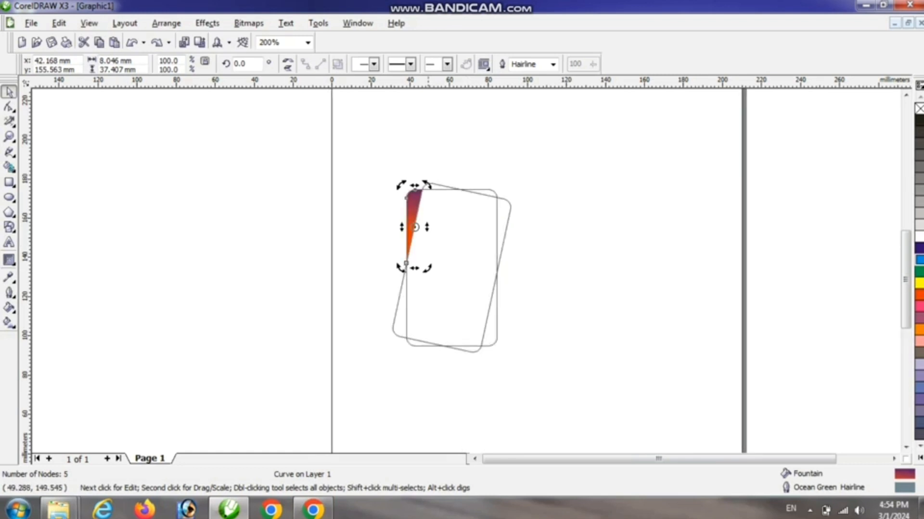
pyautogui.moveTo(417, 227); pyautogui.dragTo(451, 265)
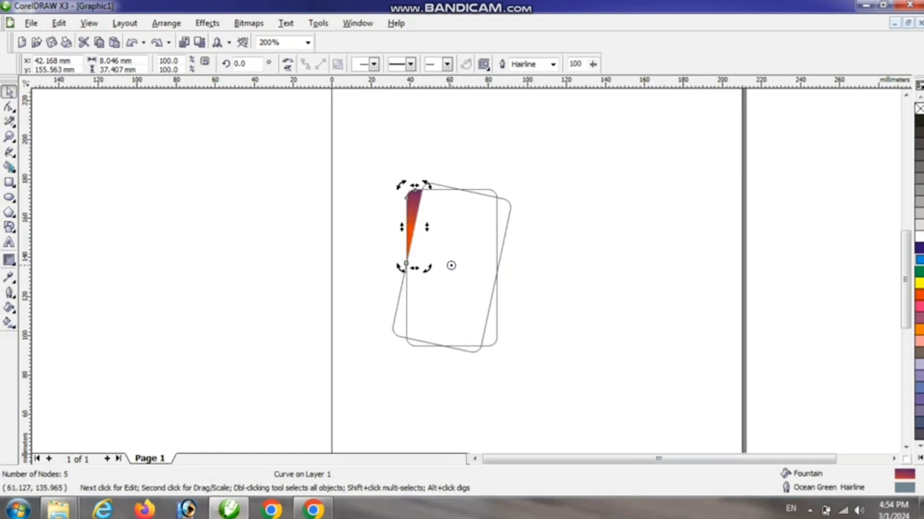
pyautogui.moveTo(429, 181); pyautogui.dragTo(443, 184)
pyautogui.rightClick(443, 184)
pyautogui.click(418, 177)
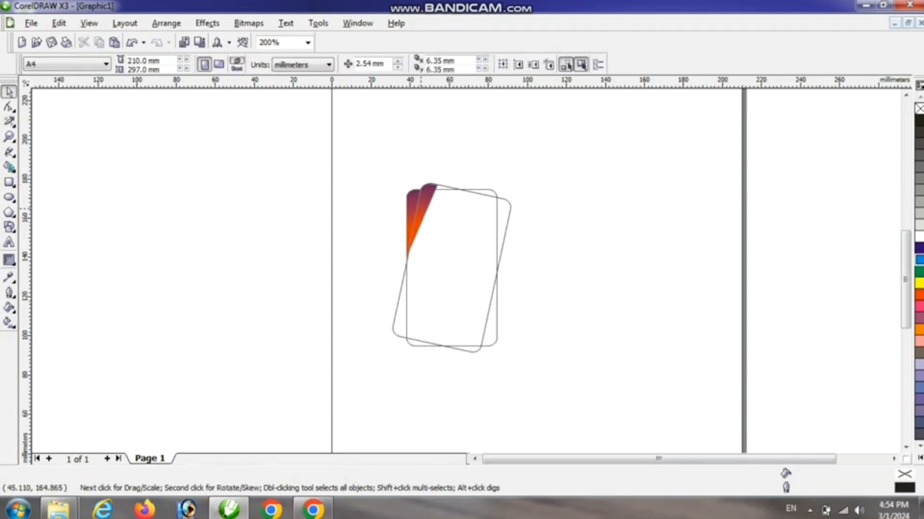
# Reverse the copied wedge's gradient so it runs from dark blue near the tip to orange-red at the rounded top
pyautogui.scroll(1, 421, 208)
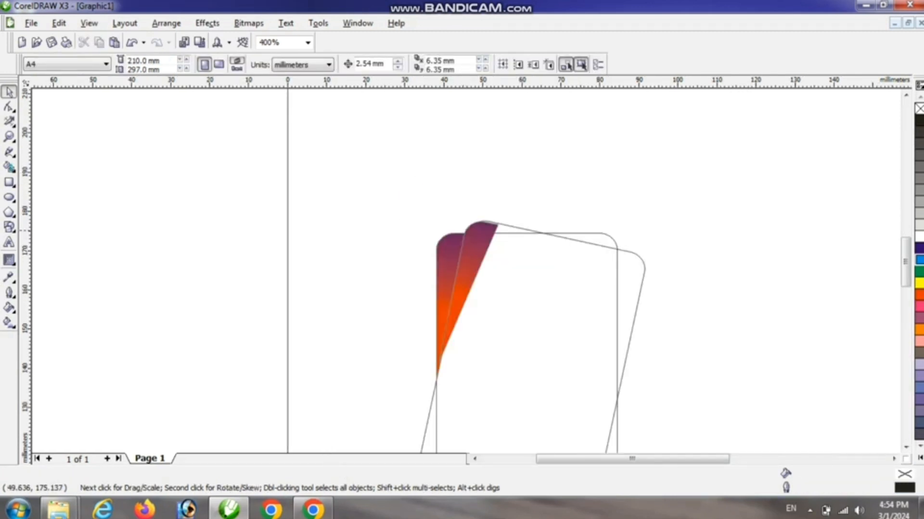
pyautogui.click(439, 241)
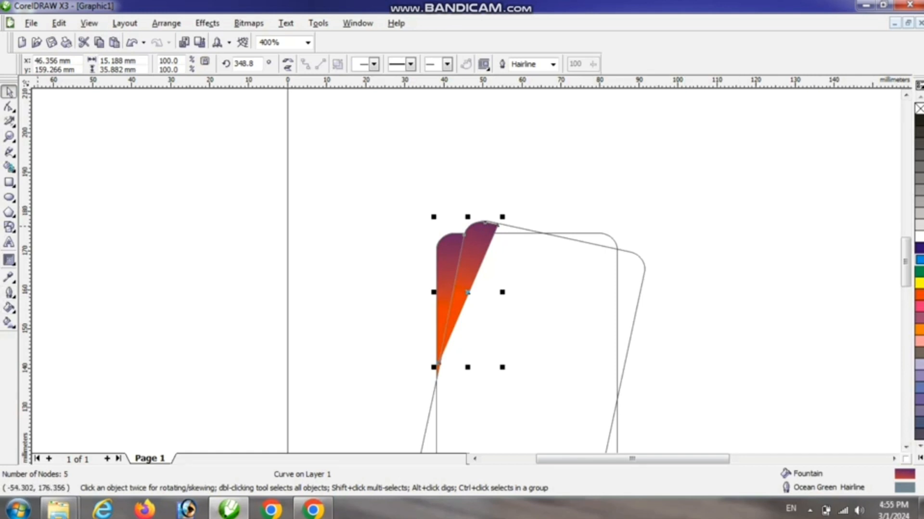
pyautogui.click(10, 322)
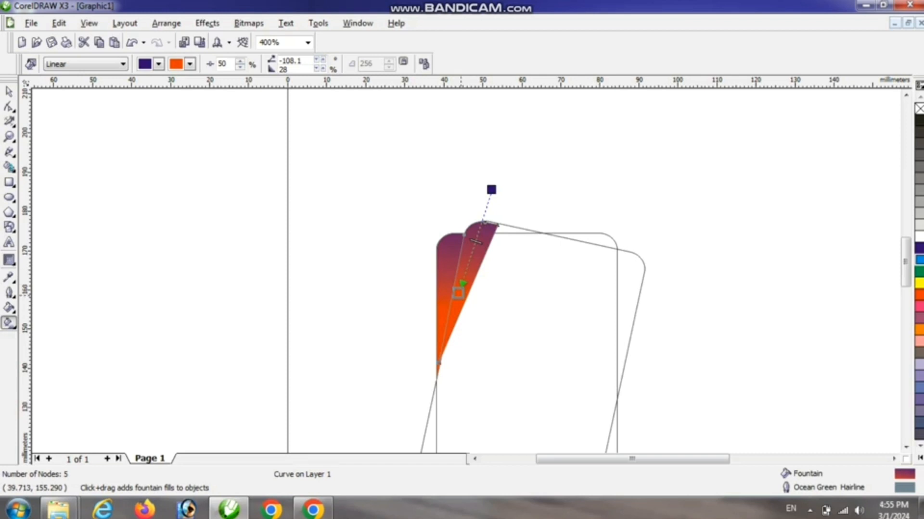
pyautogui.moveTo(459, 292); pyautogui.dragTo(502, 119)
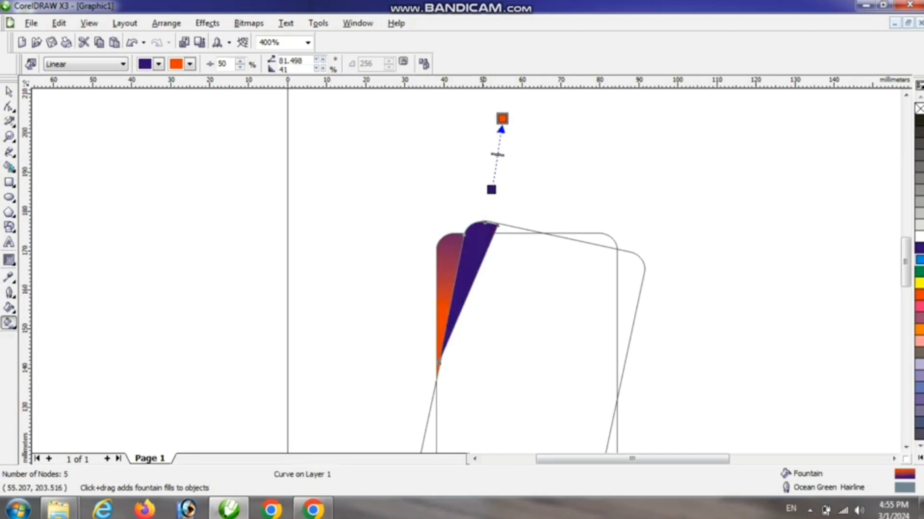
pyautogui.moveTo(491, 189); pyautogui.dragTo(443, 347)
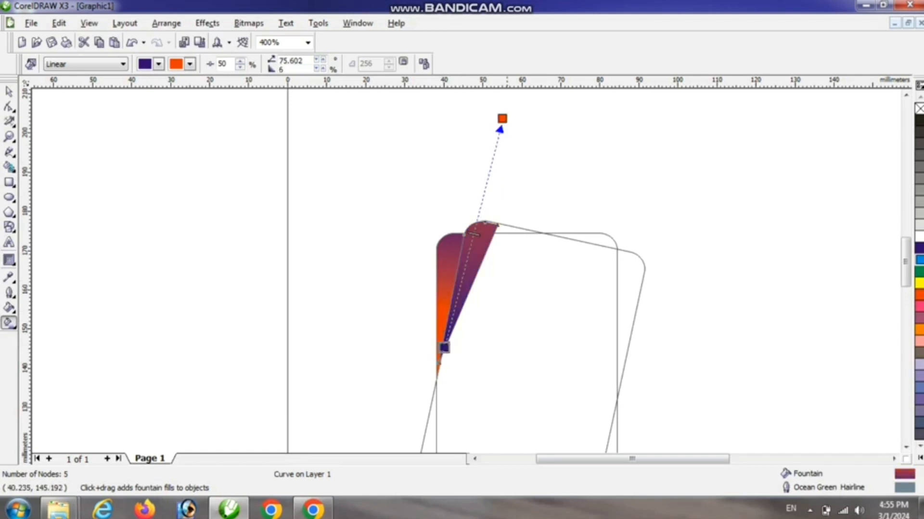
pyautogui.moveTo(501, 119); pyautogui.dragTo(481, 225)
pyautogui.press('space')
pyautogui.press('Escape')
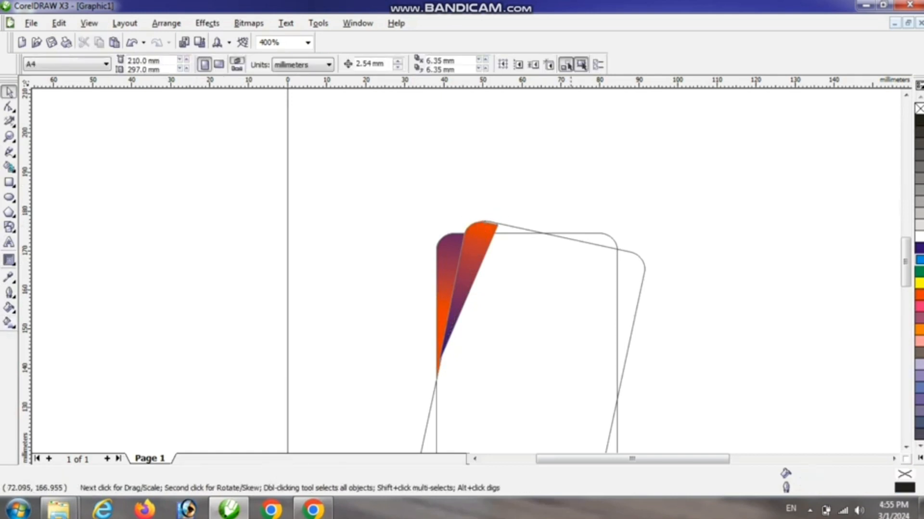
# Group the two gradient wedges without including the rectangle outlines
pyautogui.click(575, 337)
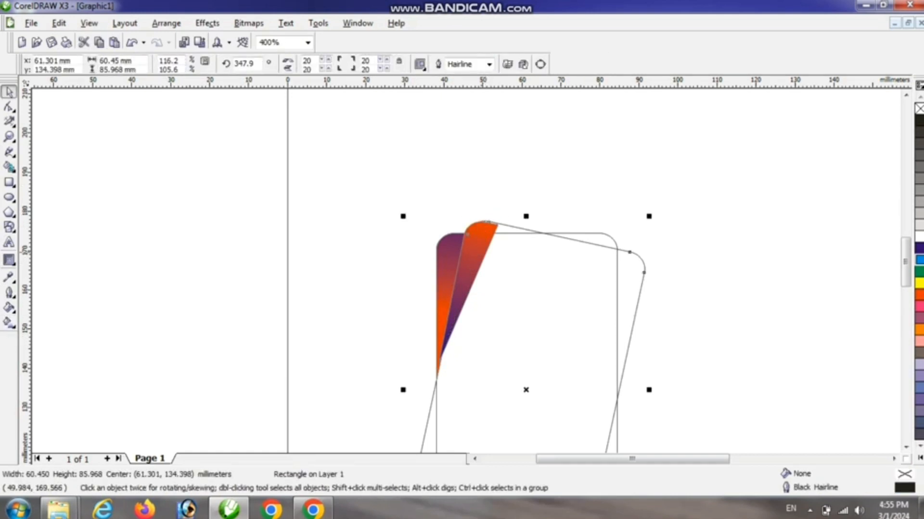
pyautogui.click(472, 255)
pyautogui.click(448, 254)
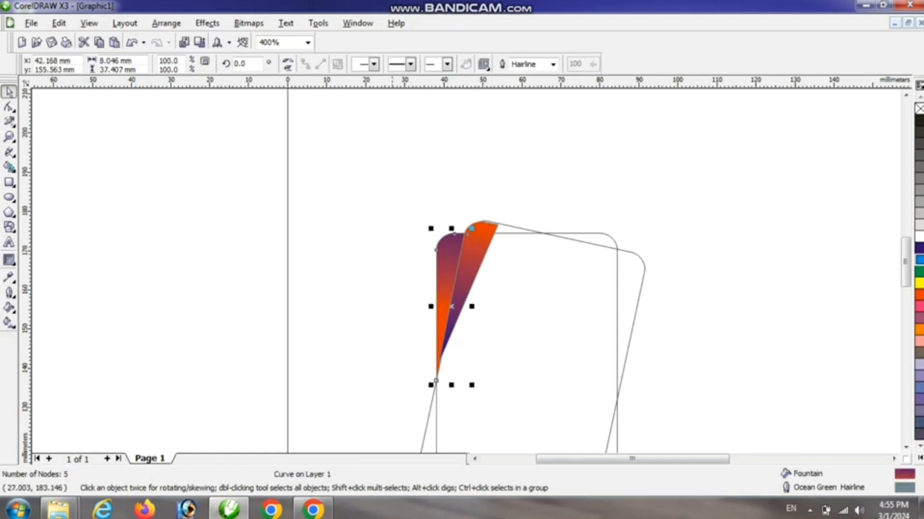
pyautogui.moveTo(382, 193); pyautogui.dragTo(501, 359)
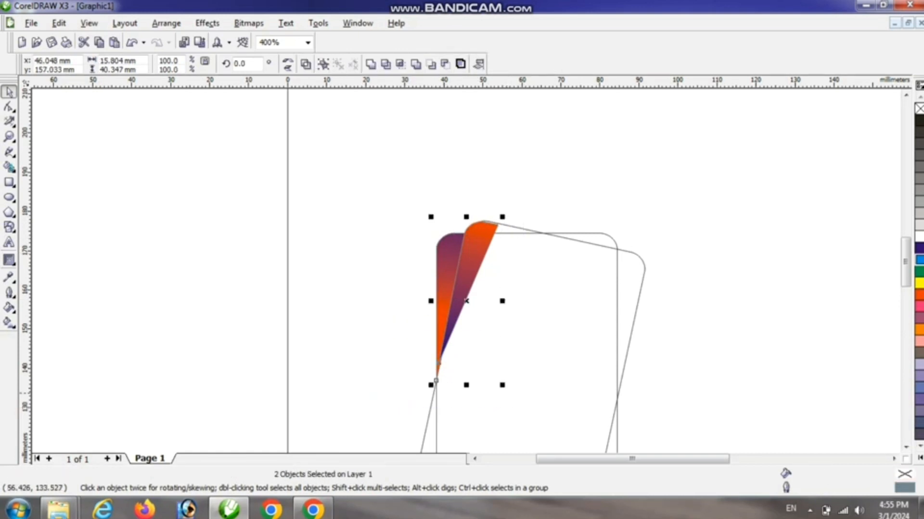
pyautogui.hotkey('ctrl', 'g')
# Place the group's rotation centre near the middle of the rectangles and create a copy rotated counter-clockwise by about 22.3°
pyautogui.click(469, 305)
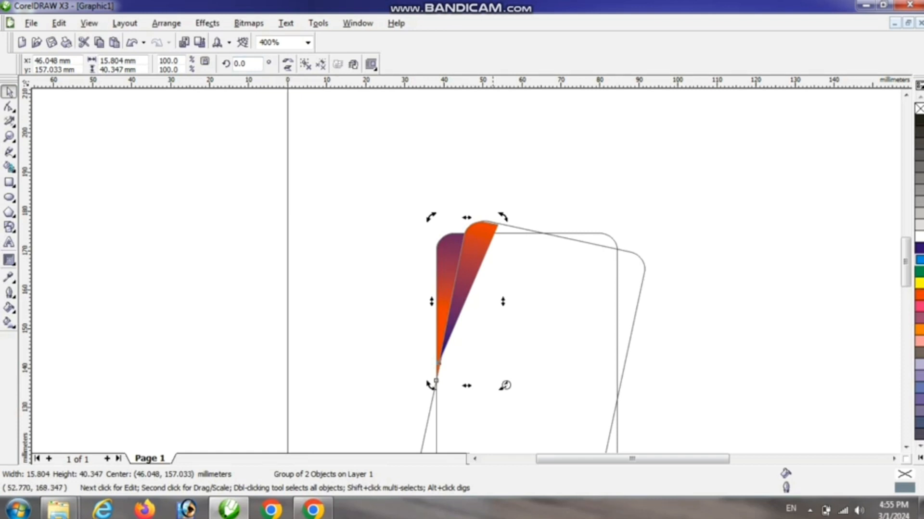
pyautogui.scroll(-1, 496, 314)
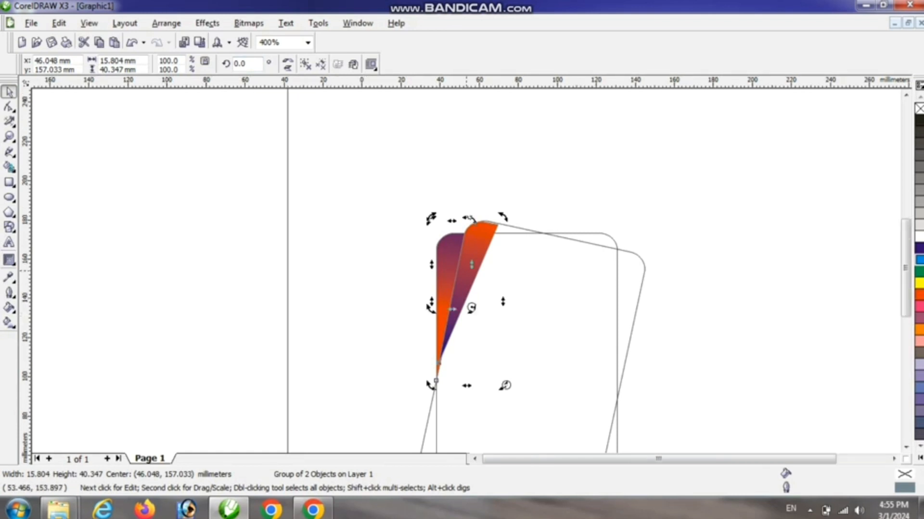
pyautogui.moveTo(430, 219); pyautogui.dragTo(385, 230)
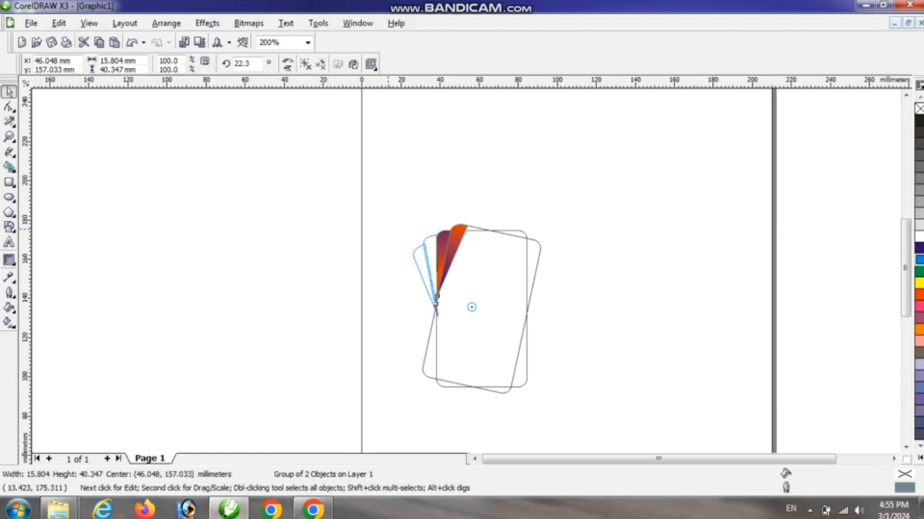
# Repeat the rotated duplication of the wedge pair until the copies form a complete ring
pyautogui.hotkey('ctrl', 'r')
pyautogui.hotkey('ctrl', 'r')
pyautogui.hotkey('ctrl', 'r')
pyautogui.hotkey('ctrl', 'r')
pyautogui.hotkey('ctrl', 'r')
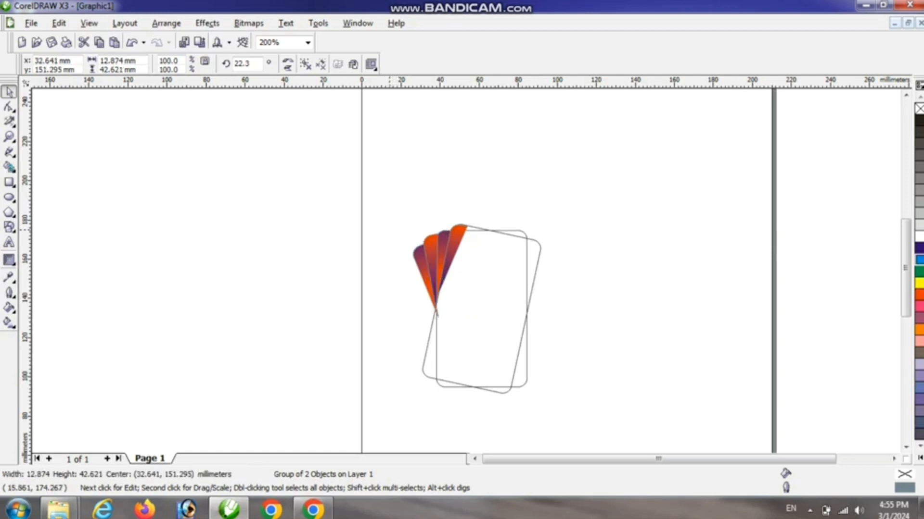
pyautogui.hotkey('ctrl', 'r')
pyautogui.hotkey('ctrl', 'r')
pyautogui.hotkey('ctrl', 'r')
pyautogui.hotkey('ctrl', 'r')
pyautogui.hotkey('ctrl', 'r')
pyautogui.hotkey('ctrl', 'r')
pyautogui.hotkey('ctrl', 'r')
pyautogui.hotkey('ctrl', 'r')
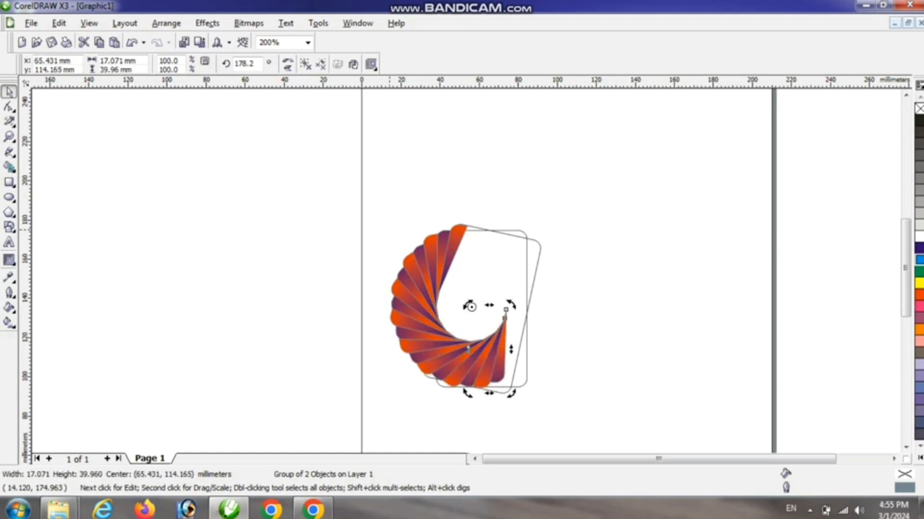
pyautogui.hotkey('ctrl', 'r')
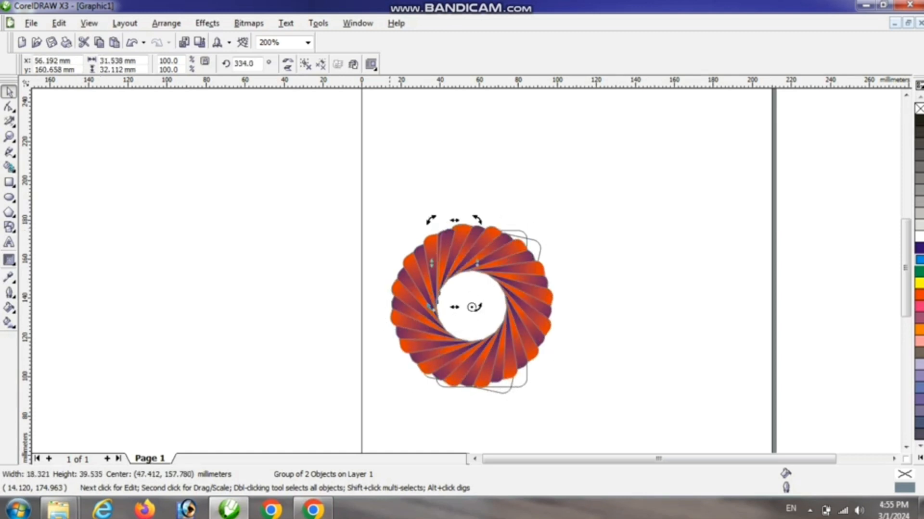
# Repeat the rotated duplication of the wedge pair once more, undo that last copy and clear the selection
pyautogui.hotkey('ctrl', 'r')
pyautogui.hotkey('ctrl', 'z')
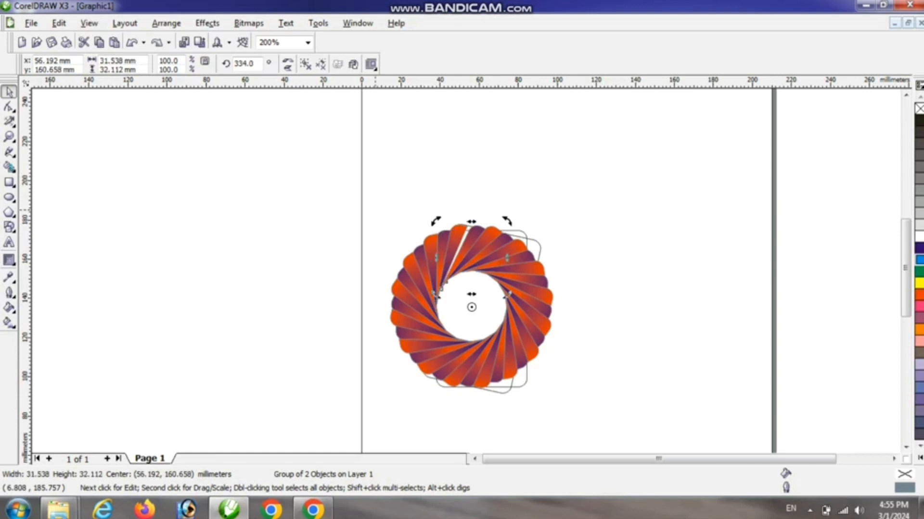
pyautogui.click(622, 222)
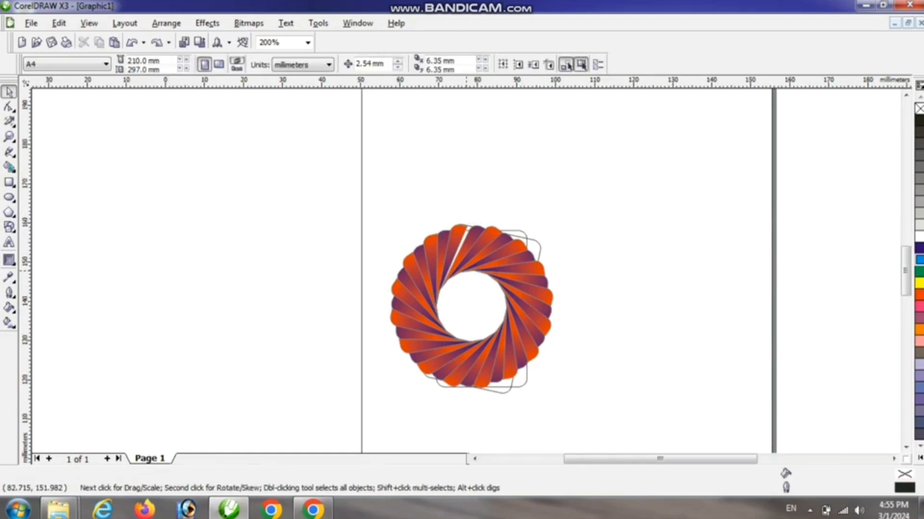
# Delete the two rounded-rectangle outlines sticking out from behind the wedge ring
pyautogui.scroll(1, 511, 281)
pyautogui.click(511, 198)
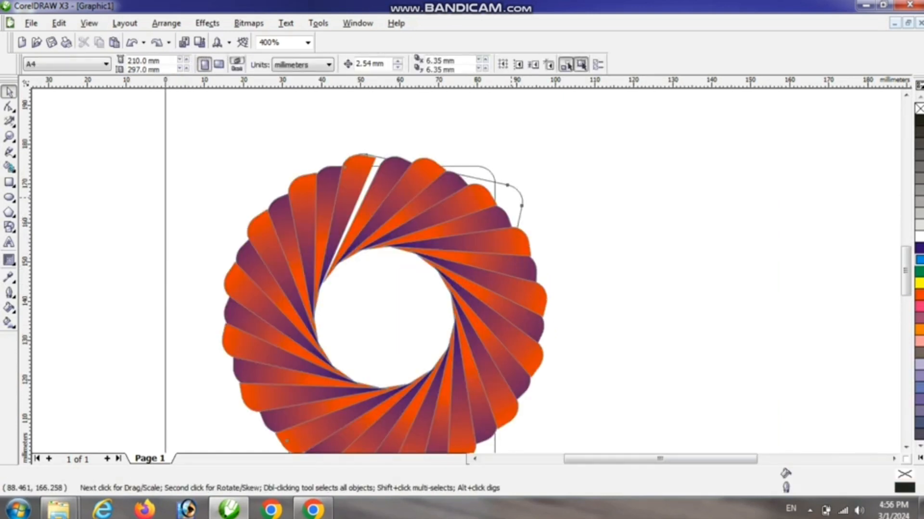
pyautogui.press('Delete')
pyautogui.click(495, 177)
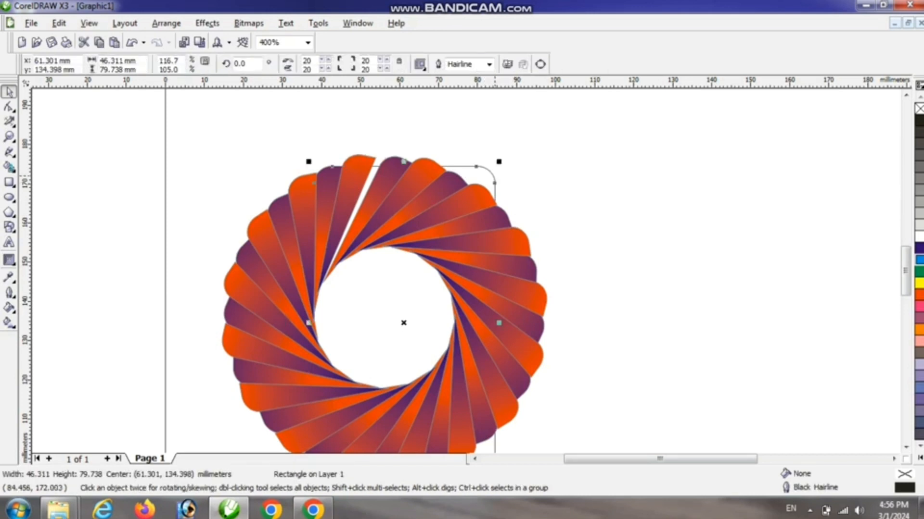
pyautogui.press('Delete')
# Try to close the white gap at the top of the ring by shifting the adjacent wedge pair about 1 mm right
pyautogui.click(361, 173)
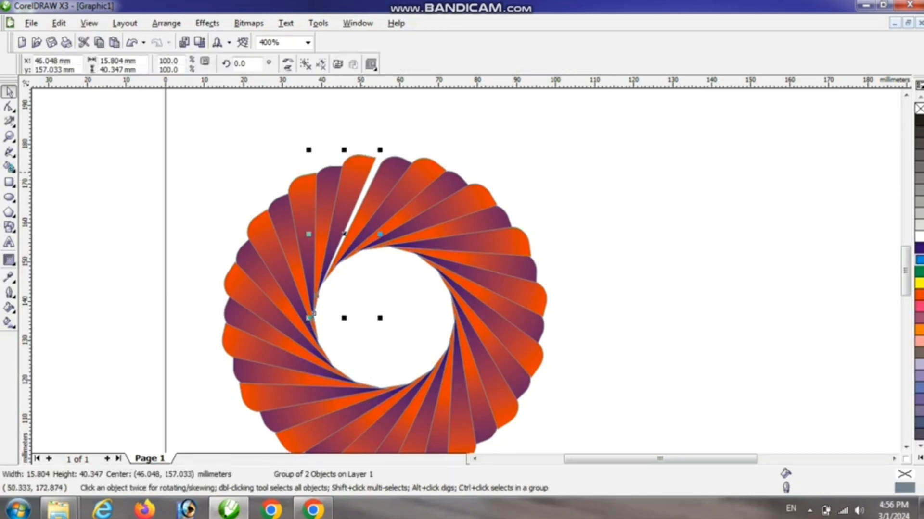
pyautogui.moveTo(362, 173); pyautogui.dragTo(357, 179)
pyautogui.scroll(1, 349, 214)
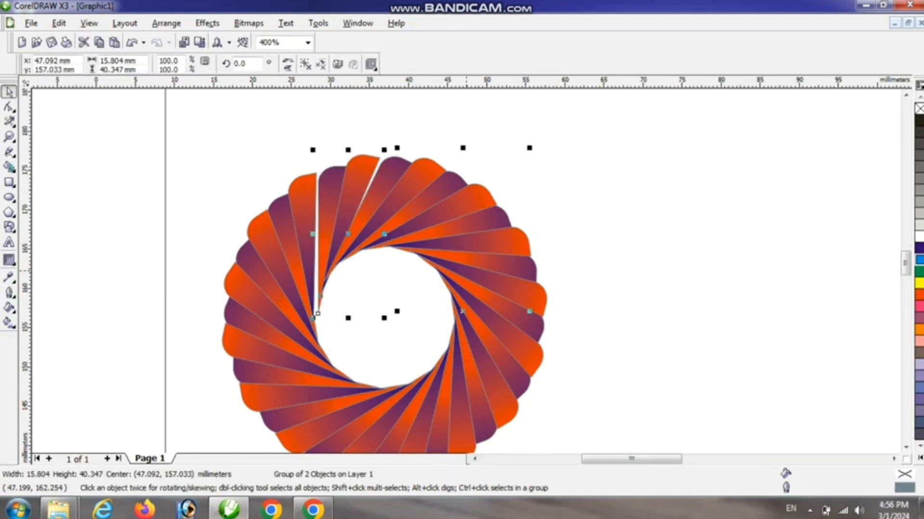
# Create a copy of the wedge pair rotated clockwise by about 22.9° and repeat the duplication until the copies form a full ring
pyautogui.moveTo(461, 187); pyautogui.dragTo(517, 222)
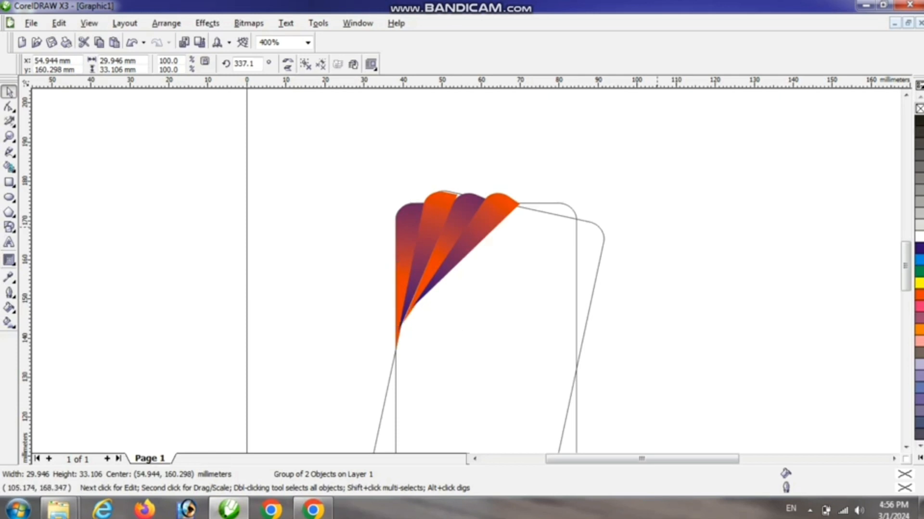
pyautogui.hotkey('ctrl', 'r')
pyautogui.hotkey('ctrl', 'r')
pyautogui.hotkey('ctrl', 'r')
pyautogui.hotkey('ctrl', 'r')
pyautogui.hotkey('ctrl', 'r')
pyautogui.hotkey('ctrl', 'r')
pyautogui.hotkey('ctrl', 'r')
pyautogui.hotkey('ctrl', 'r')
pyautogui.hotkey('ctrl', 'r')
pyautogui.hotkey('ctrl', 'r')
pyautogui.hotkey('ctrl', 'r')
pyautogui.hotkey('ctrl', 'r')
pyautogui.hotkey('ctrl', 'r')
pyautogui.hotkey('ctrl', 'r')
pyautogui.hotkey('ctrl', 'r')
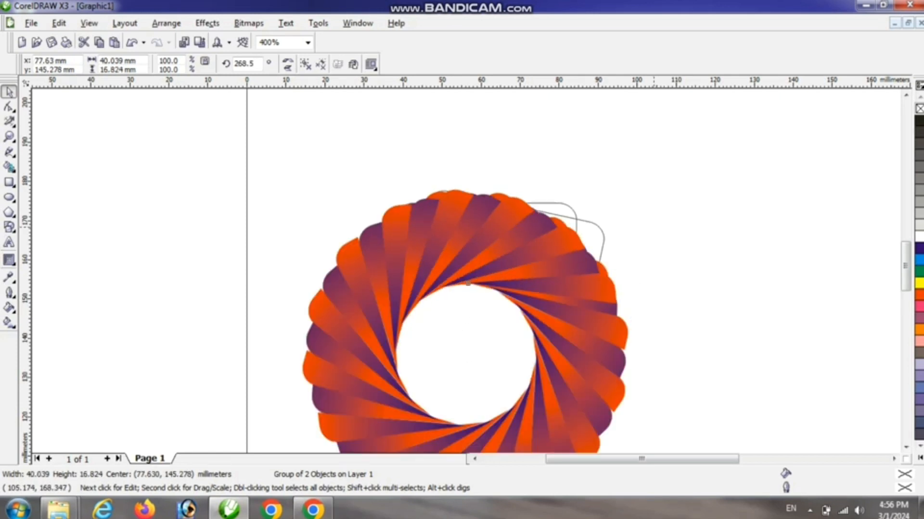
# Undo the surplus overlapping wedge-pair copies, keeping just enough to close the ring, and deselect everything
pyautogui.scroll(-1, 546, 319)
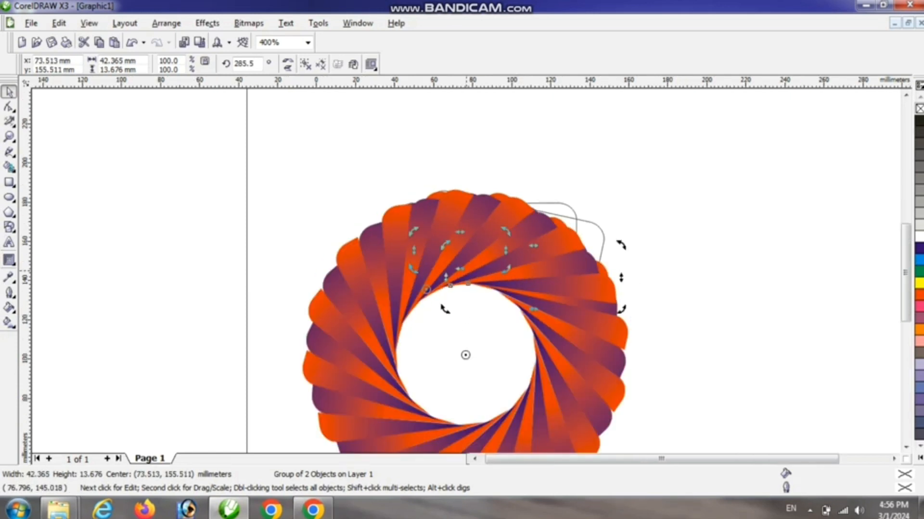
pyautogui.hotkey('ctrl', 'z')
pyautogui.hotkey('ctrl', 'z')
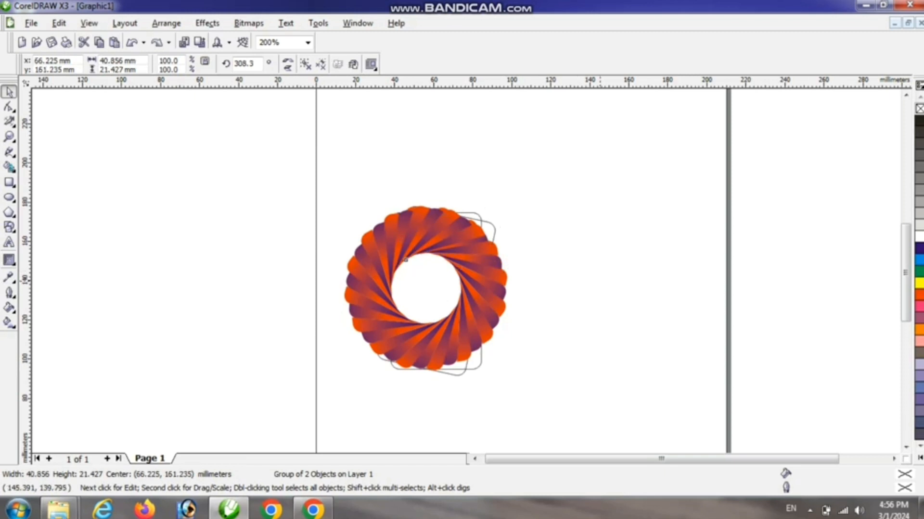
pyautogui.hotkey('ctrl', 'z')
pyautogui.hotkey('ctrl', 'z')
pyautogui.hotkey('ctrl', 'z')
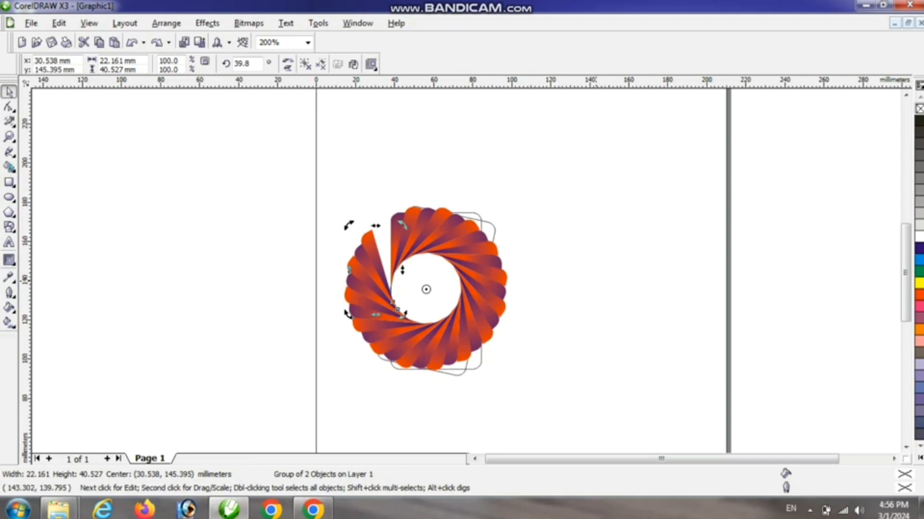
pyautogui.hotkey('ctrl', 'shift', 'z')
pyautogui.click(602, 230)
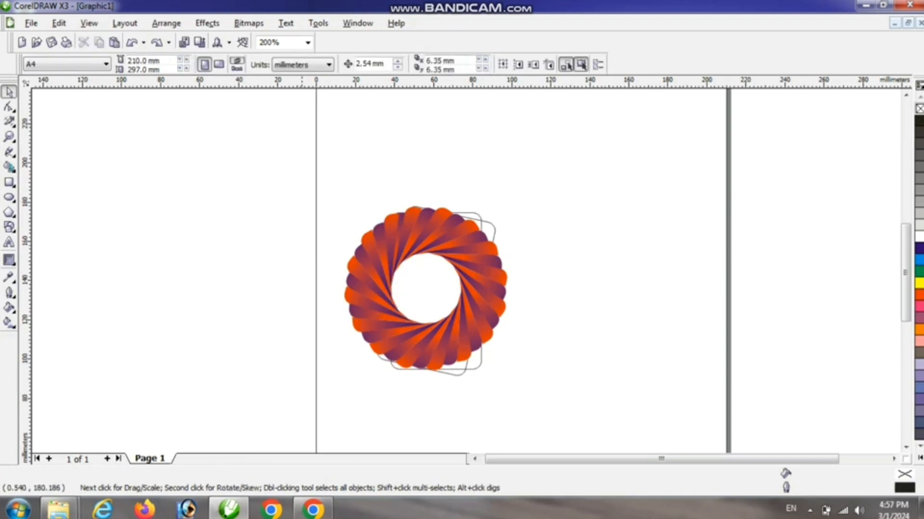
# Delete both leftover rounded-rectangle outlines behind the finished ring
pyautogui.moveTo(276, 188); pyautogui.dragTo(360, 246)
pyautogui.click(480, 220)
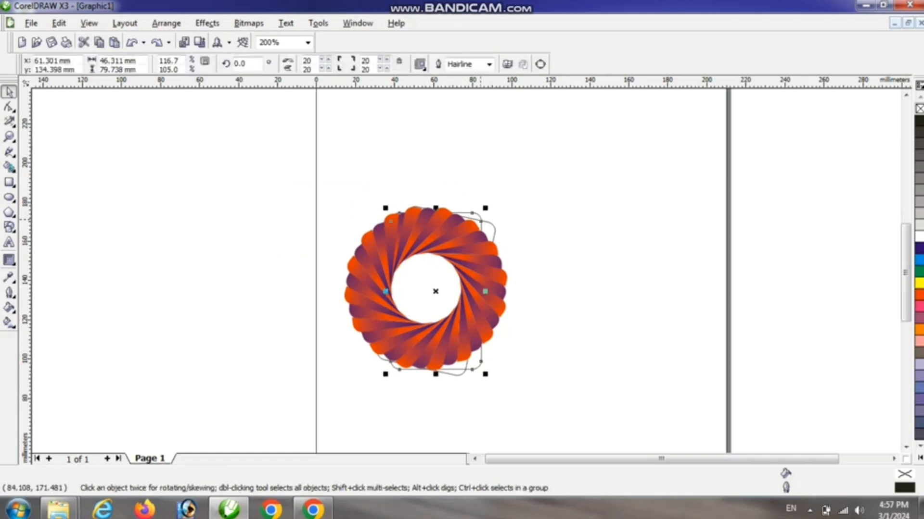
pyautogui.press('Delete')
pyautogui.click(491, 221)
pyautogui.press('Delete')
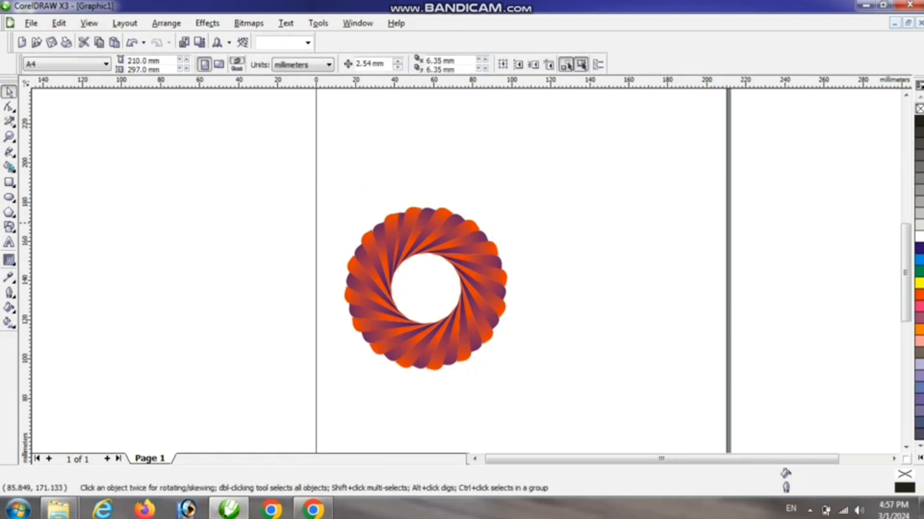
# Group all 16 wedge pairs of the ring and move the group up the page by about 12 mm
pyautogui.moveTo(538, 186); pyautogui.dragTo(297, 397)
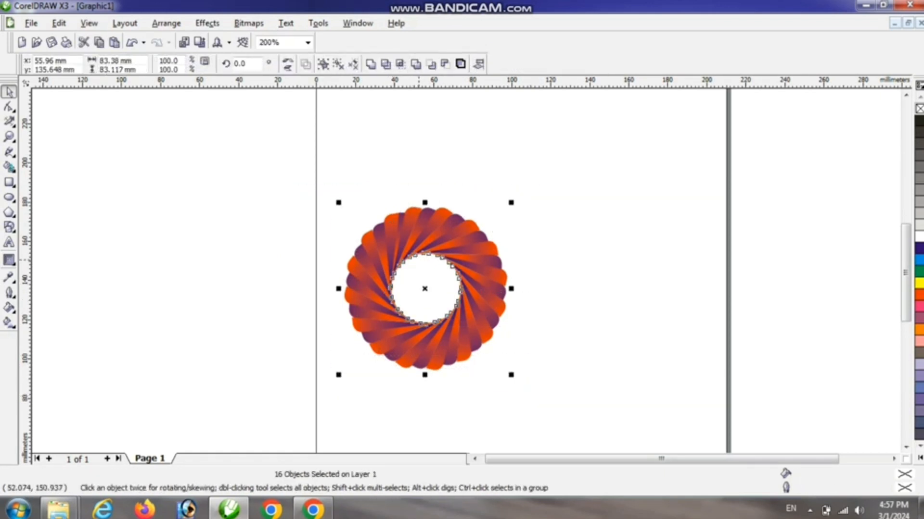
pyautogui.hotkey('ctrl', 'g')
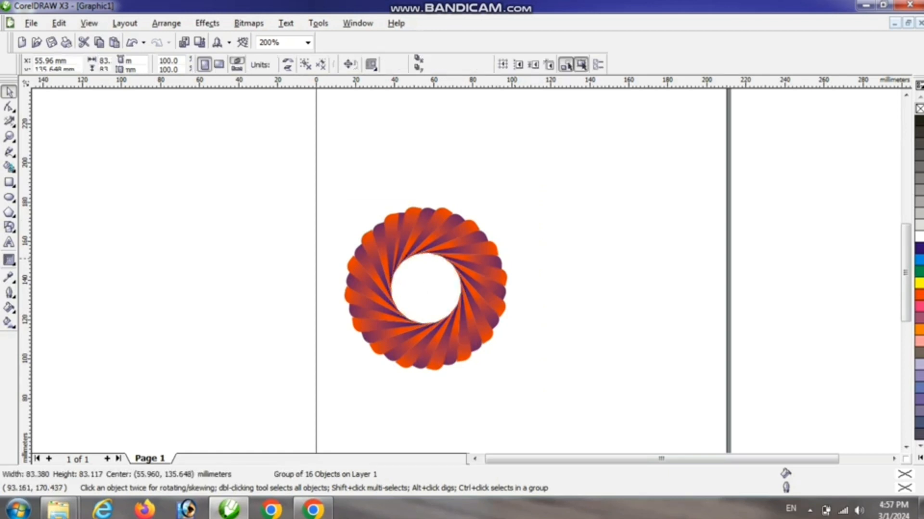
pyautogui.press('Escape')
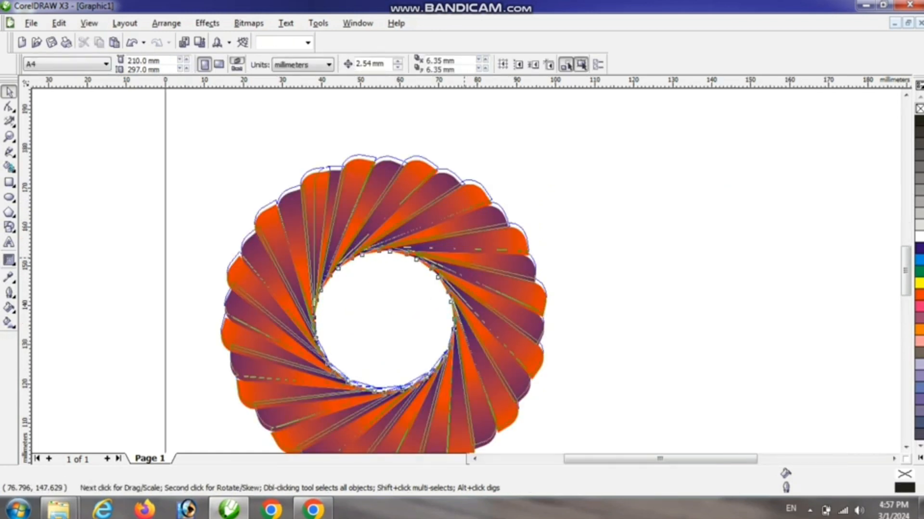
pyautogui.moveTo(465, 217)
pyautogui.mouseDown()
pyautogui.moveTo(464, 207)
pyautogui.moveTo(464, 229)
pyautogui.mouseUp()
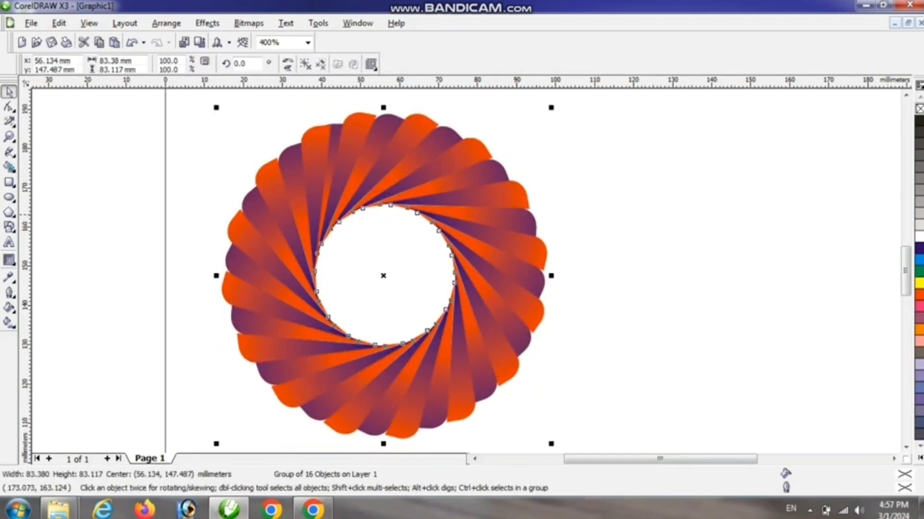
# Colour the grouped ring's outlines yellow, leaving the default outline colour for new objects as it is
pyautogui.rightClick(919, 283)
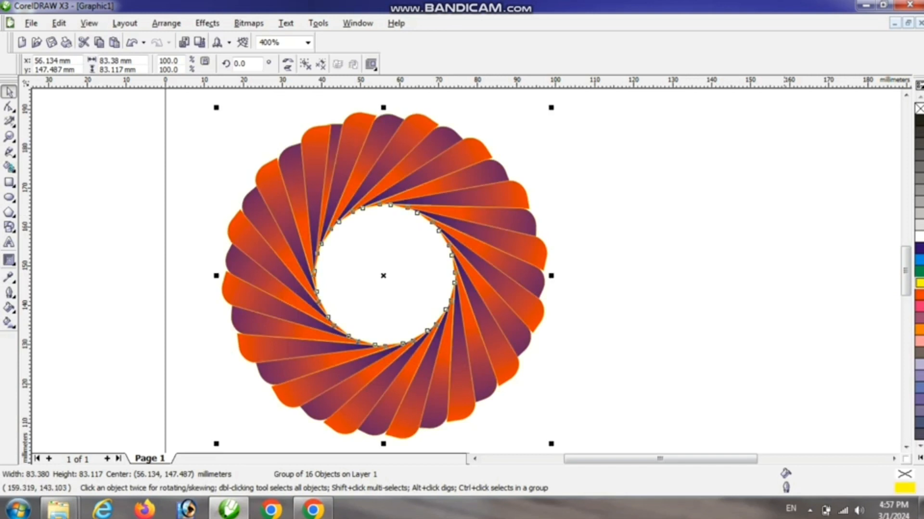
pyautogui.click(728, 283)
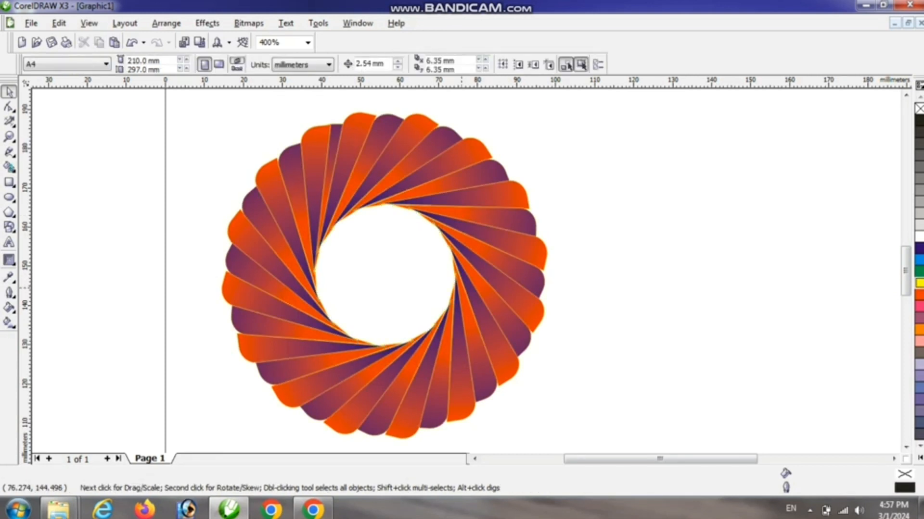
pyautogui.rightClick(919, 295)
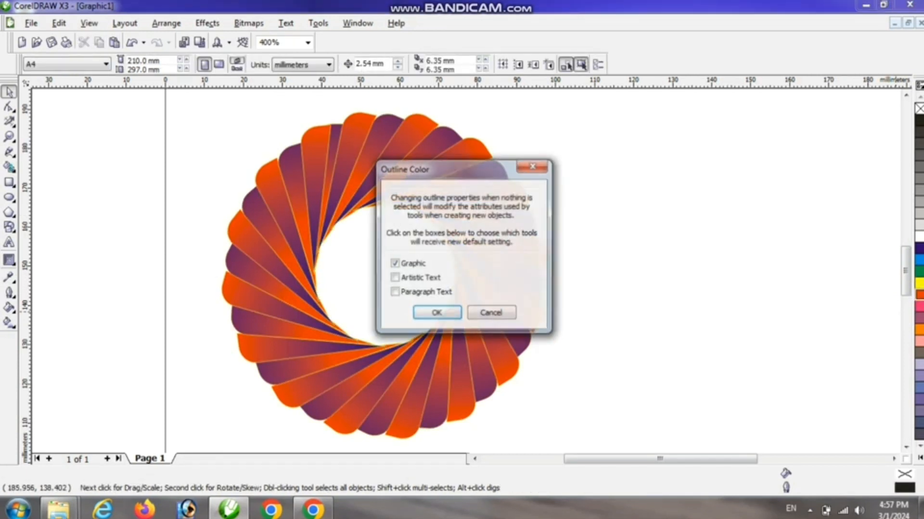
pyautogui.click(540, 168)
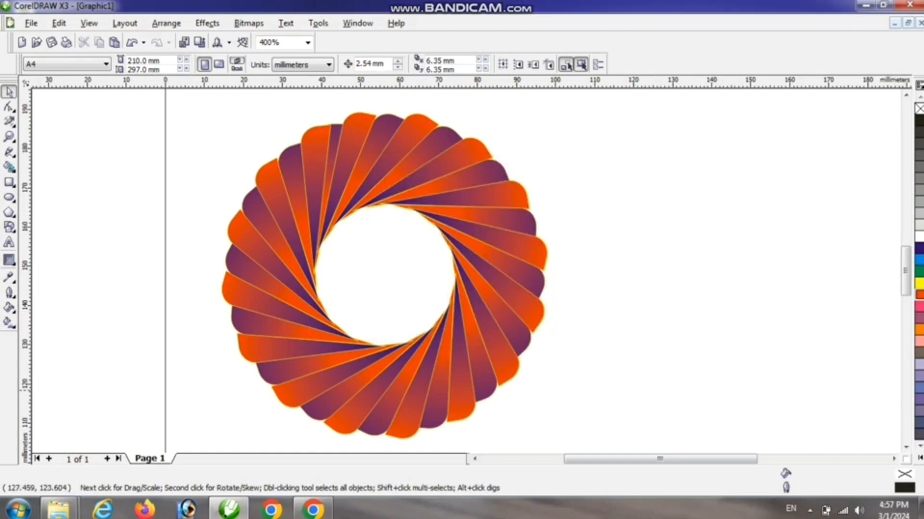
pyautogui.click(809, 510)
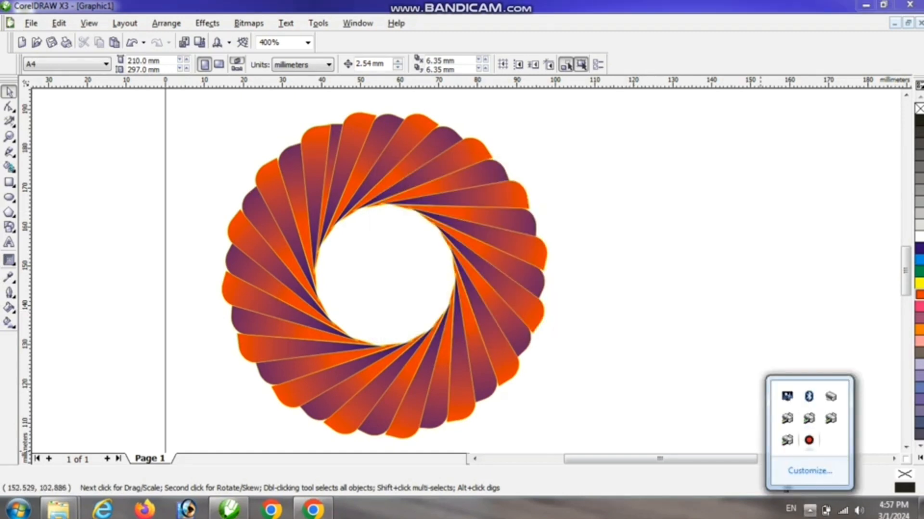
pyautogui.click(808, 440)
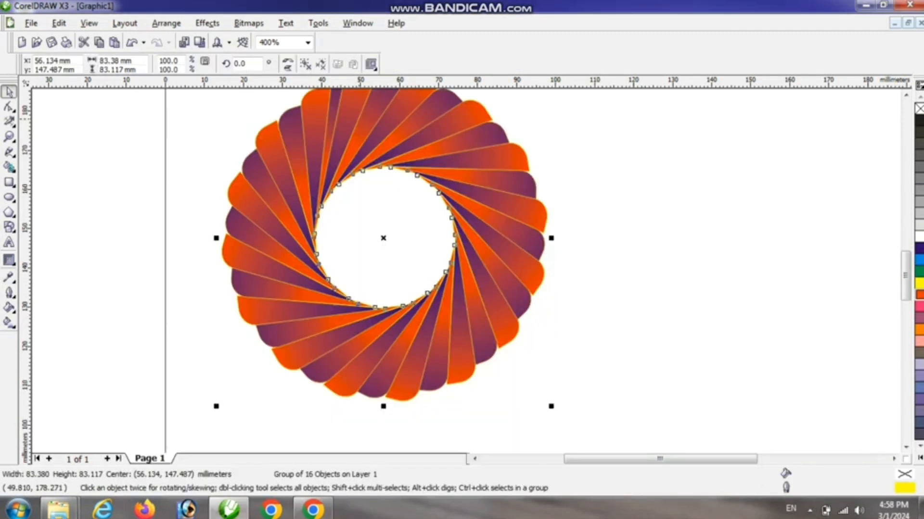
# Set the ring's outline to 2.0 pt wide with rounded corners and round line caps, placed behind the fill
pyautogui.press('F12')
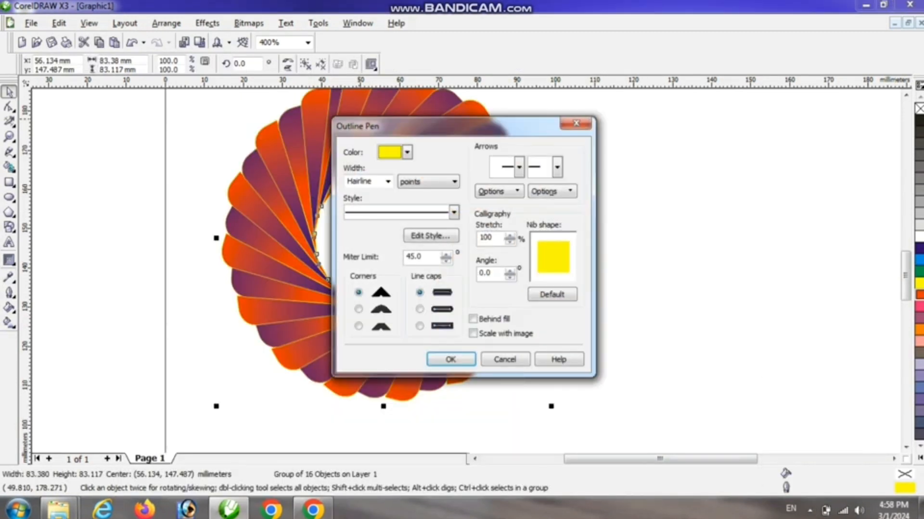
pyautogui.click(388, 182)
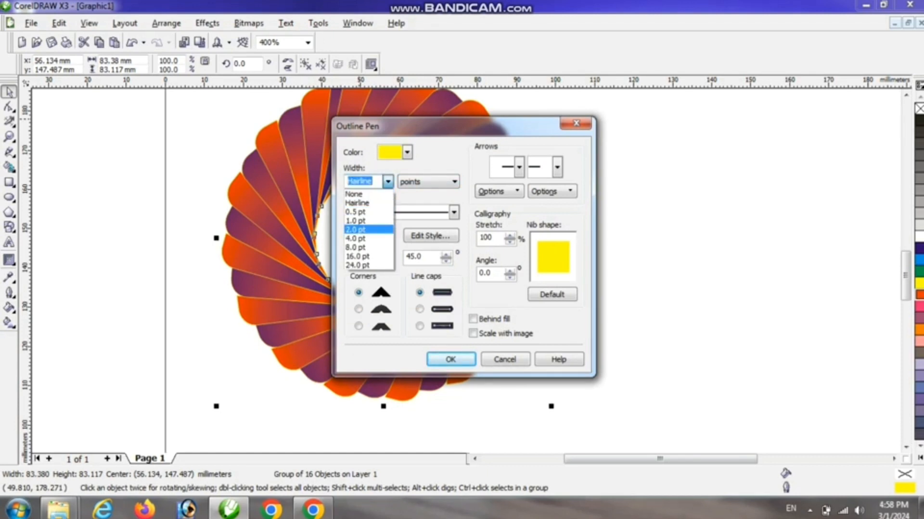
pyautogui.click(368, 230)
pyautogui.click(420, 309)
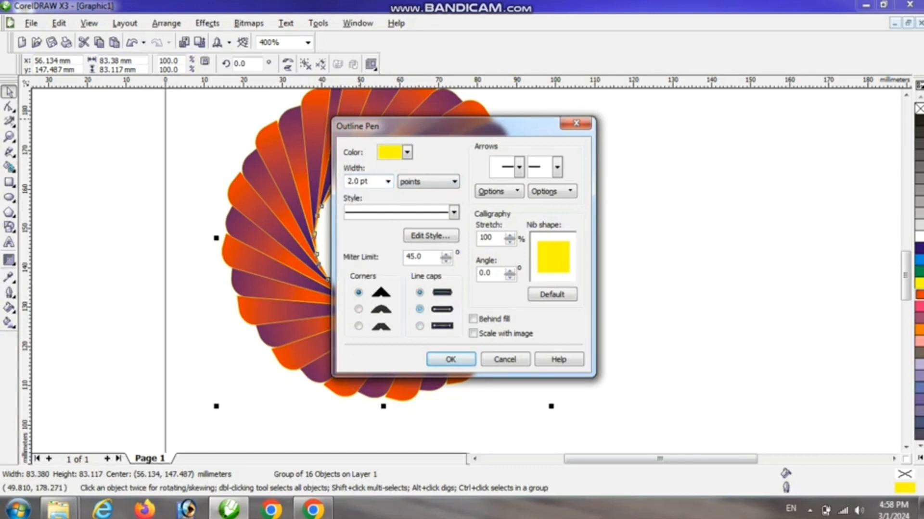
pyautogui.click(358, 309)
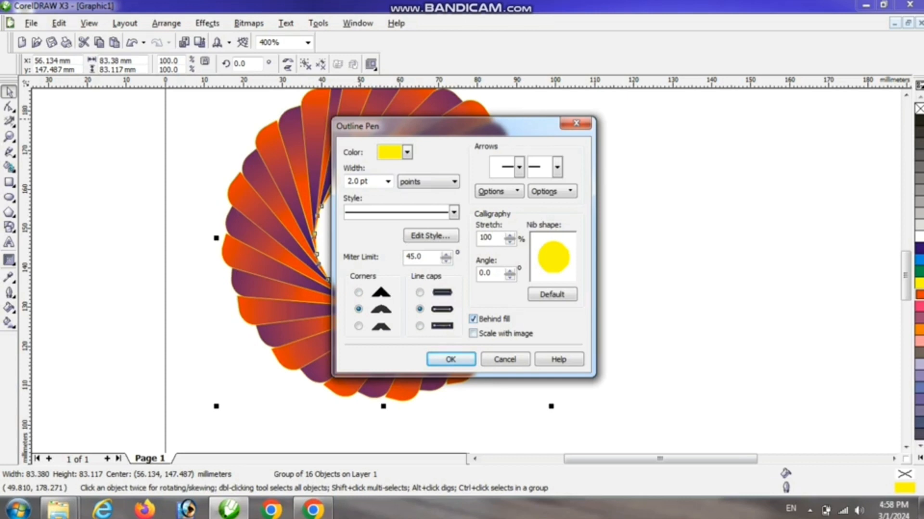
pyautogui.click(450, 359)
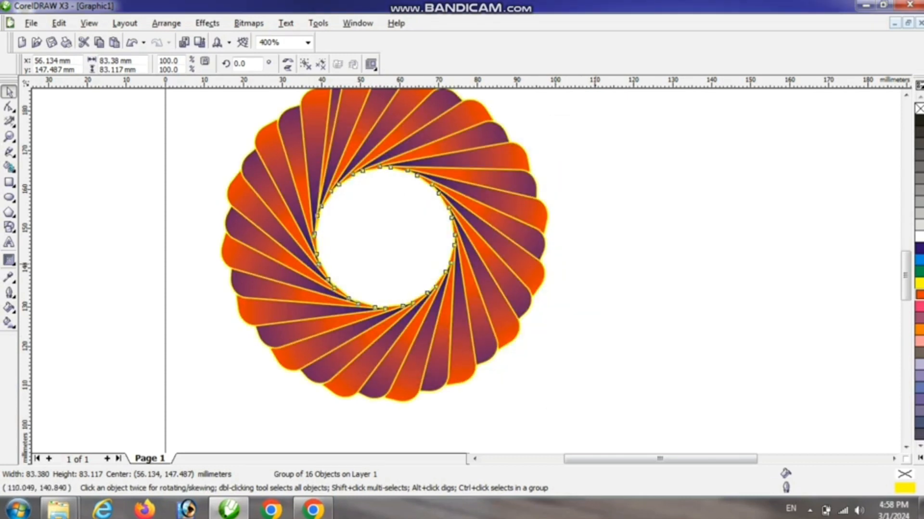
# Select the whole grouped ring and move it to the right
pyautogui.scroll(-1, 438, 212)
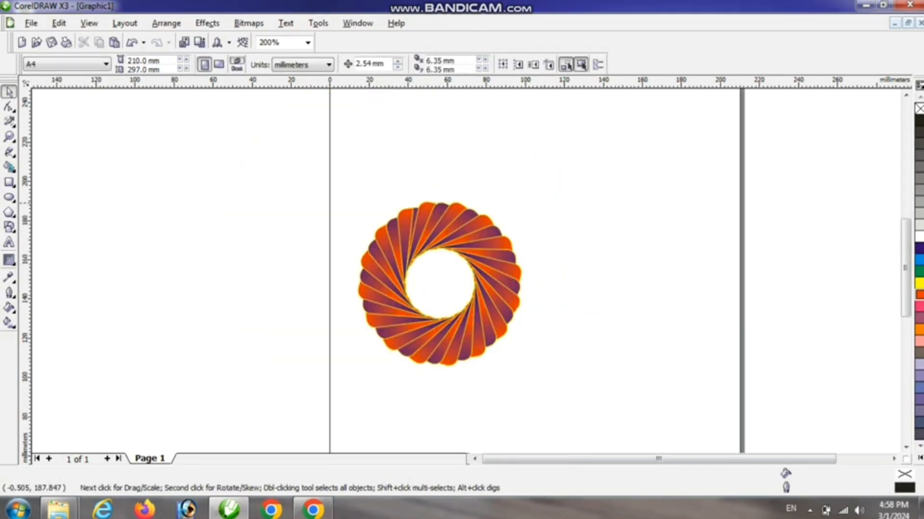
pyautogui.moveTo(312, 192); pyautogui.dragTo(561, 380)
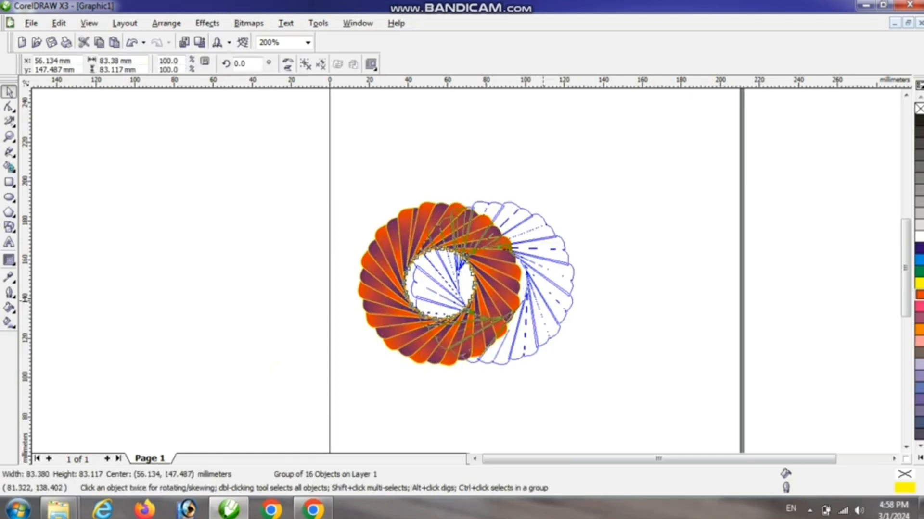